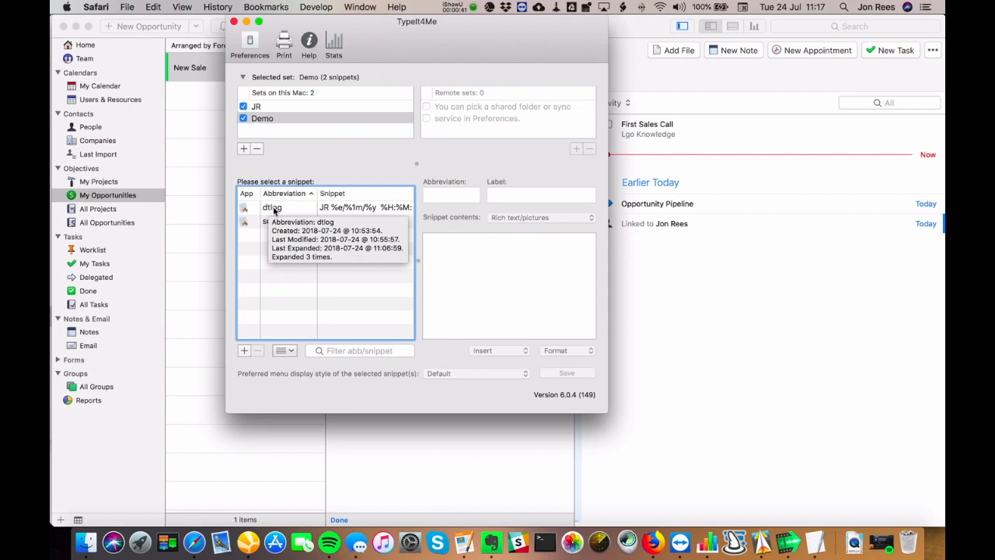
- Review the expansion trigger and sync options in the snippet expander's preferences
click(276, 207)
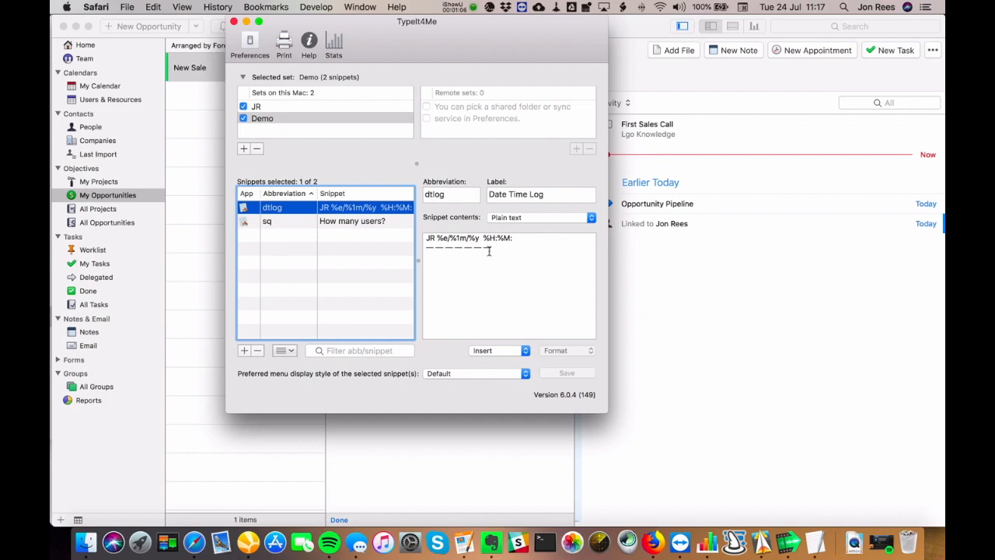
click(250, 46)
click(325, 92)
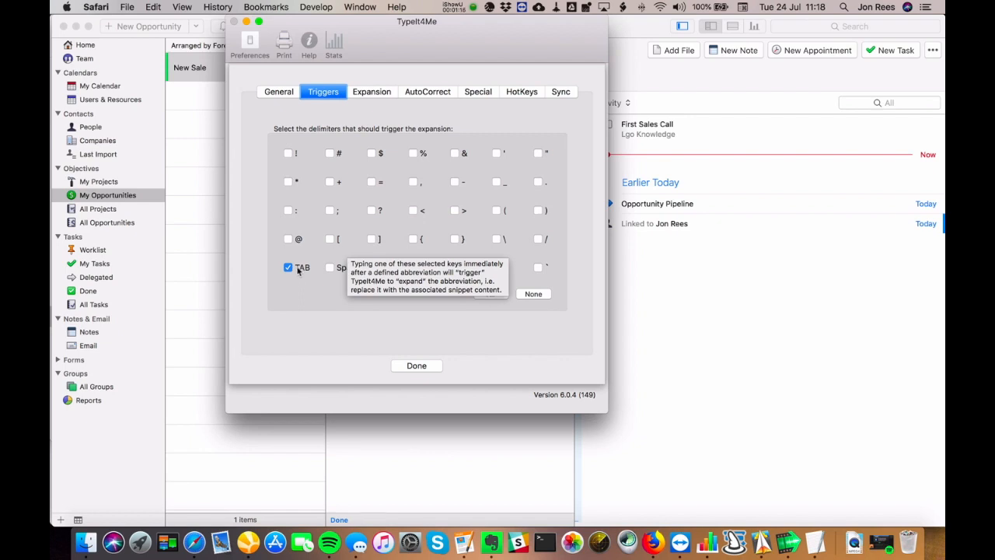
click(564, 91)
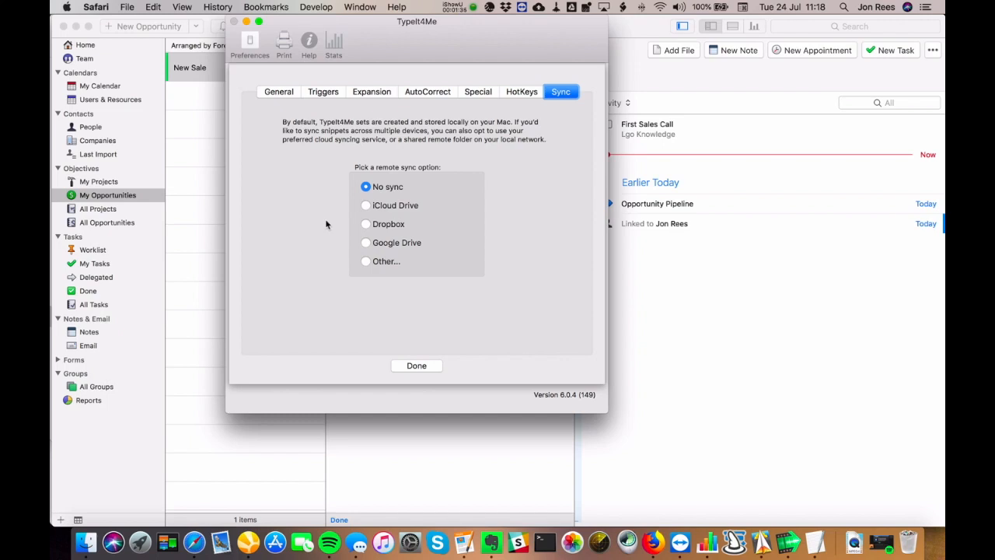
click(322, 94)
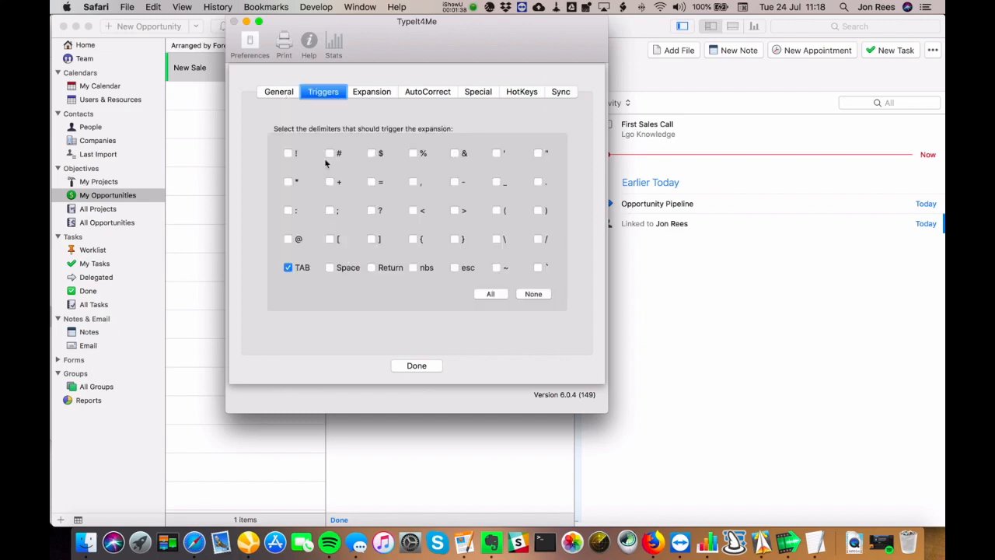
click(435, 366)
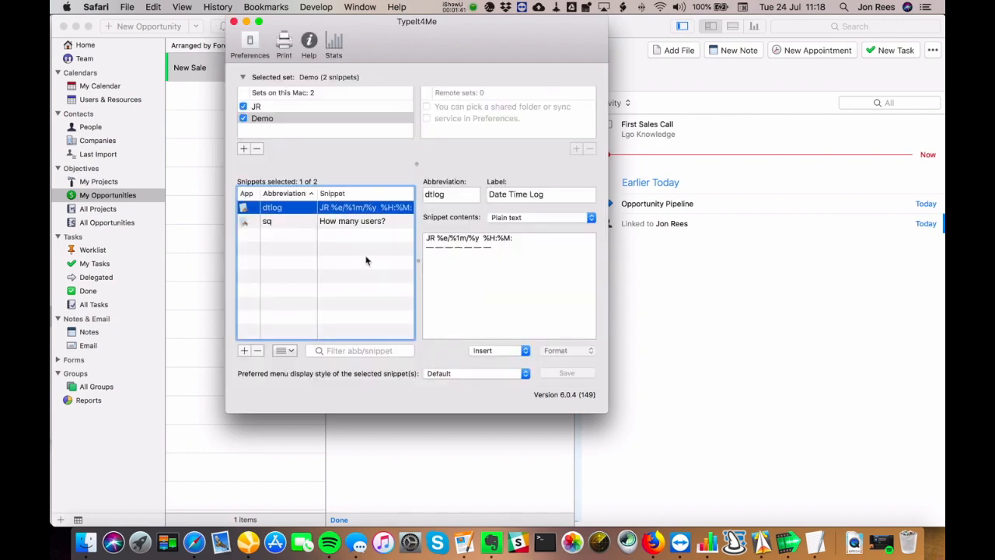
- Switch to Daylite and expand the dtlog snippet in the New Sale opportunity's details field
click(423, 437)
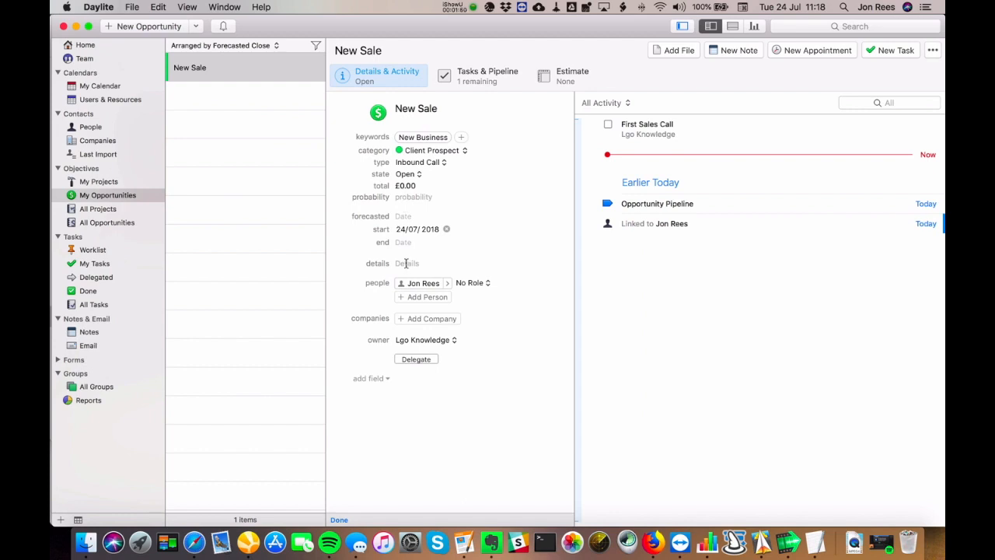
click(406, 264)
text(dtlog)
key(Tab)
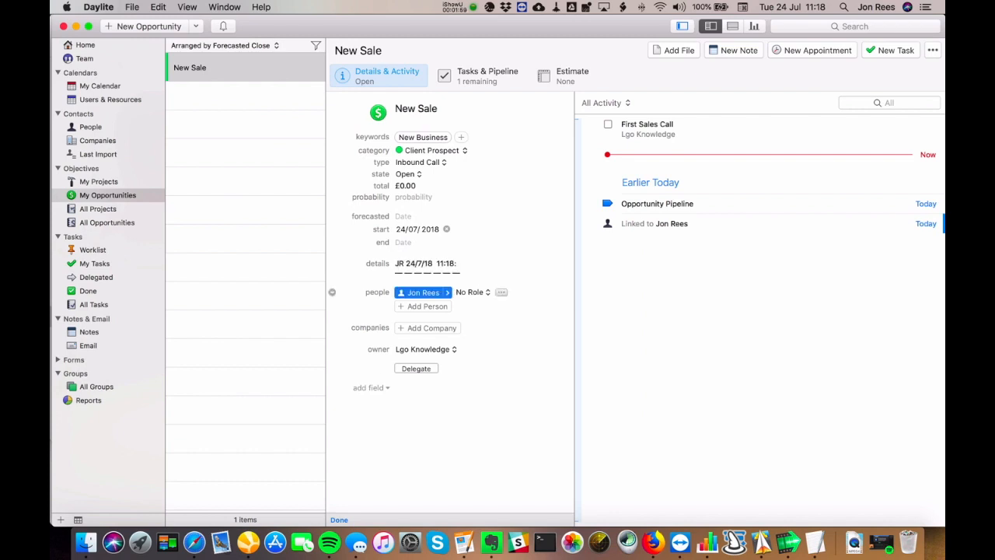
- Add 'First call made' on a new line below the log entry and finish editing the opportunity
click(460, 268)
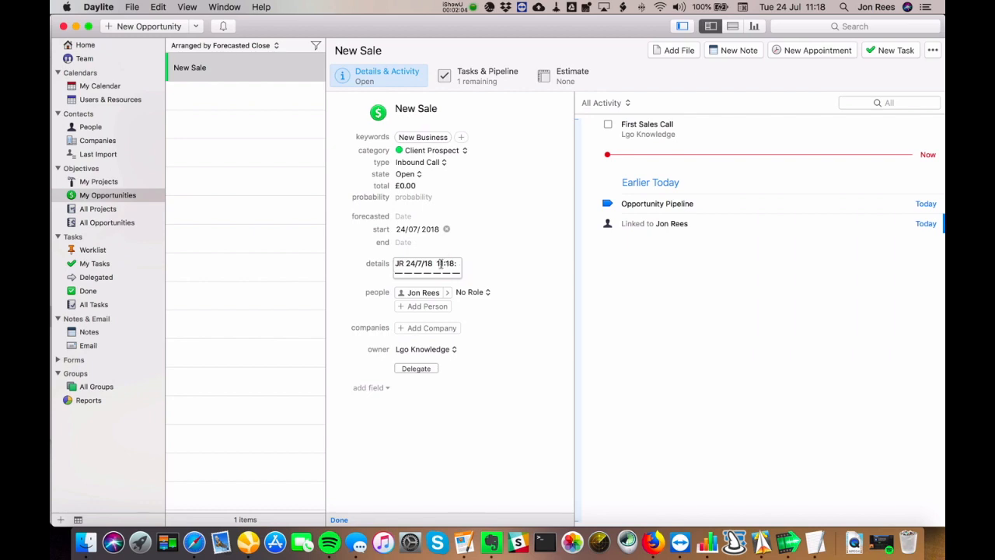
key(Return)
text(F)
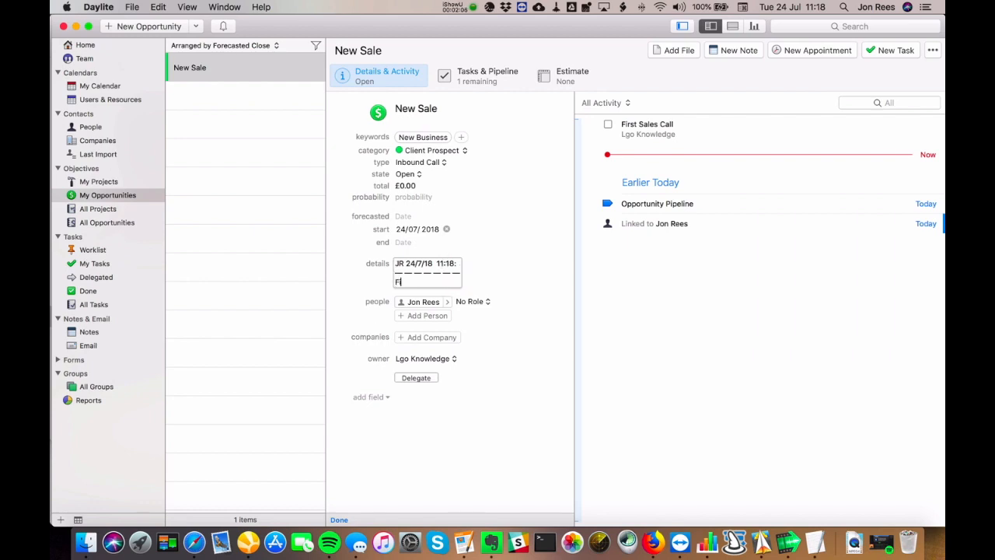
text(irst call made)
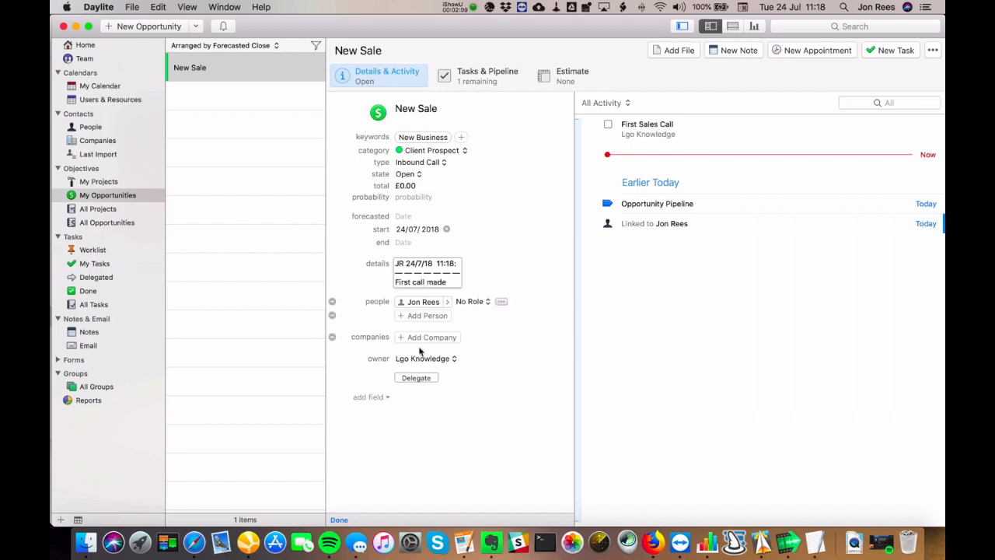
click(338, 520)
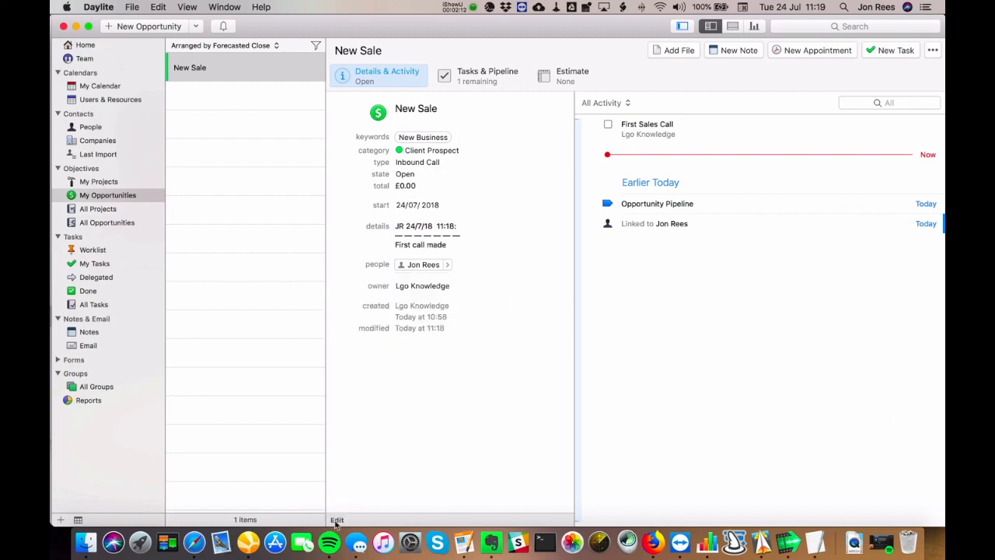
- Insert the Sales Questions snippet into the First Sales Call task's details from the TypeIt4Me menu
click(479, 76)
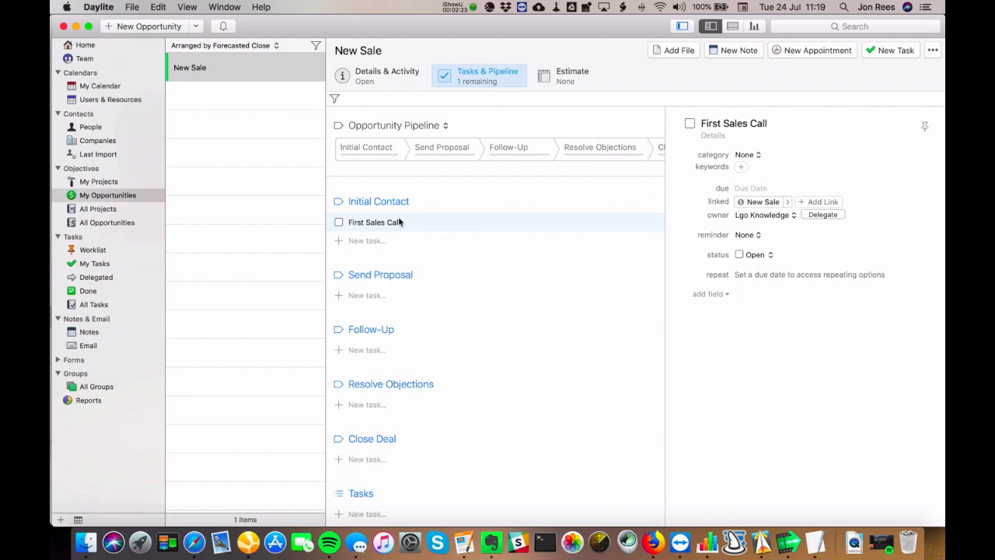
click(713, 135)
click(490, 8)
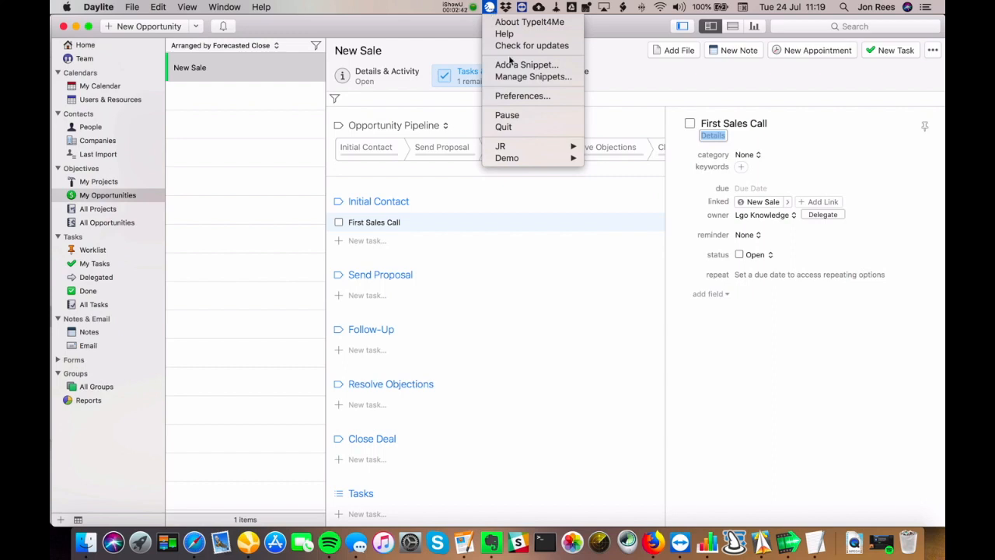
mouse_move(510, 157)
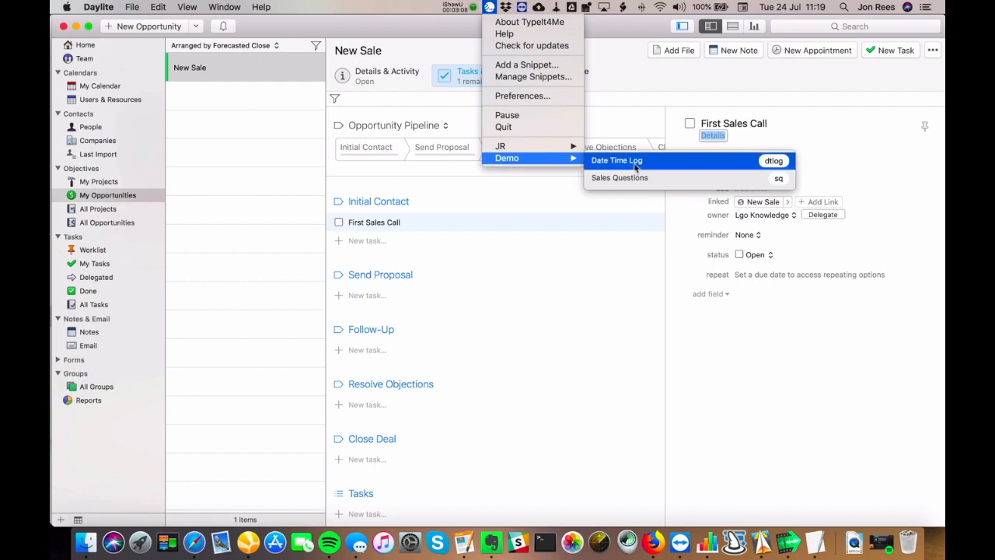
mouse_move(636, 167)
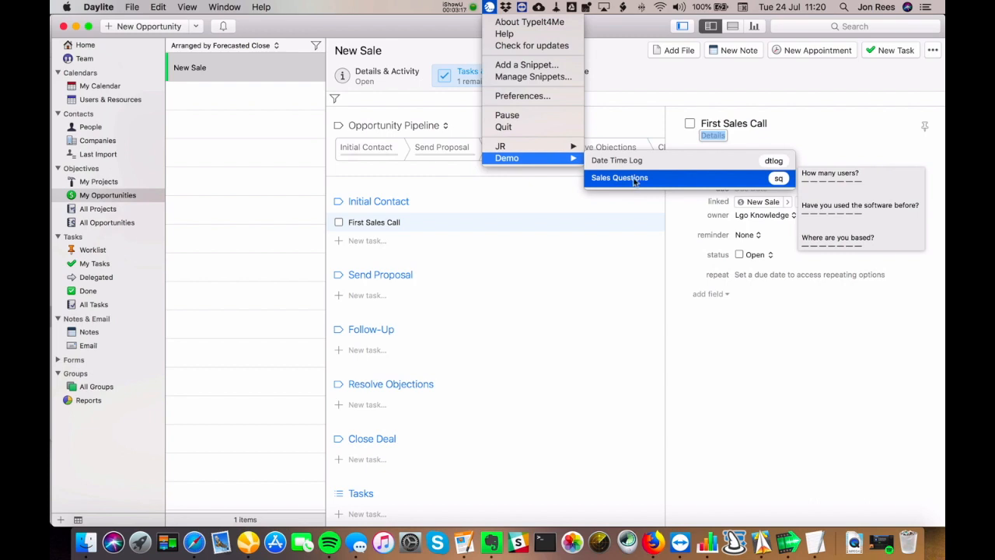
click(634, 178)
- Answer the sales questions with 5 users, No previous use, and London as location
click(772, 153)
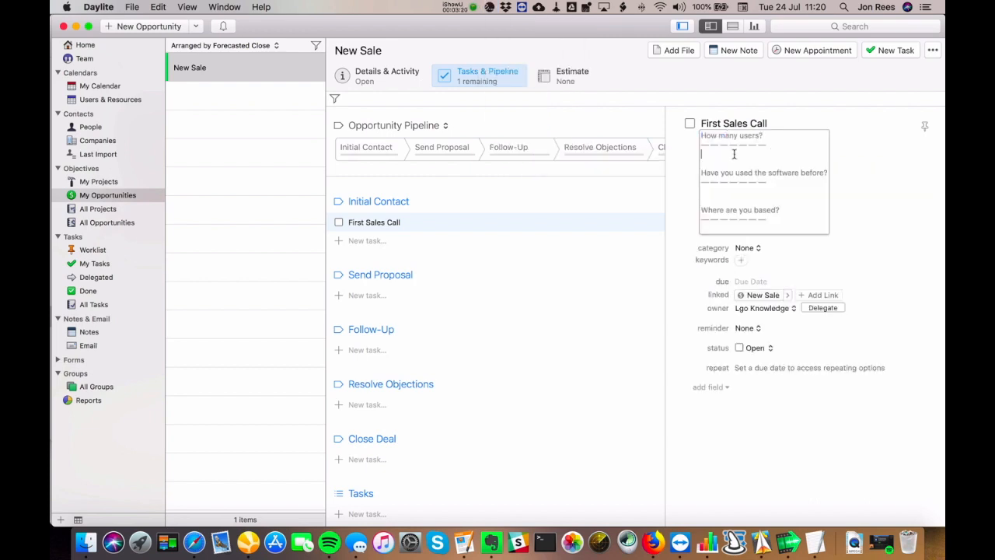
text(5)
click(738, 189)
text(No)
click(740, 229)
text(London)
click(685, 167)
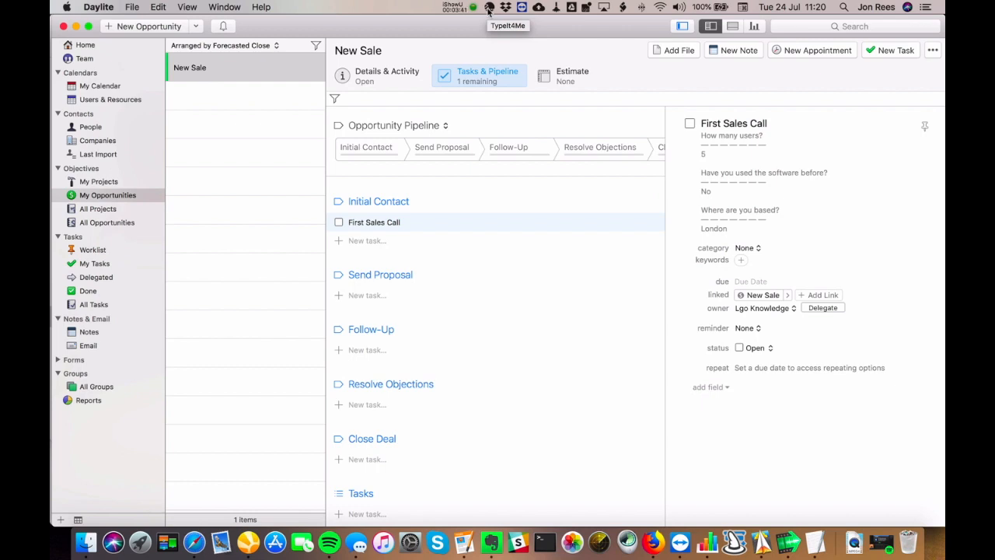
- Open Manage Snippets and add a new snippet to the Demo set with abbreviation rtlog
click(488, 7)
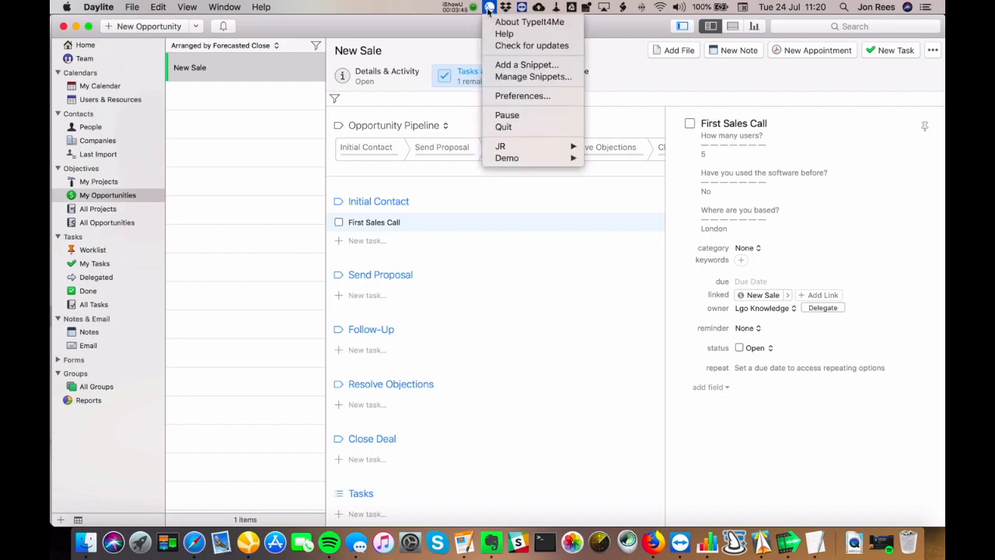
click(512, 78)
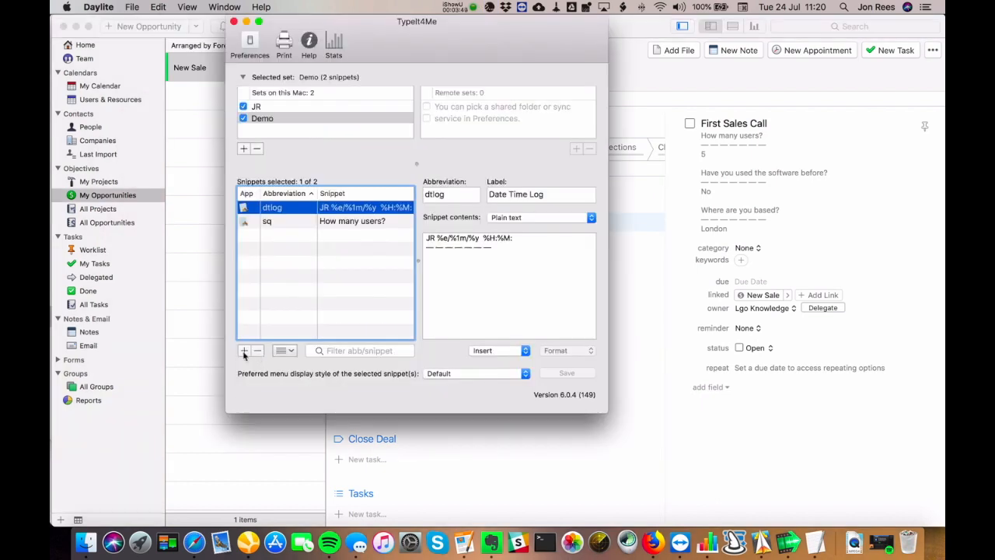
click(243, 351)
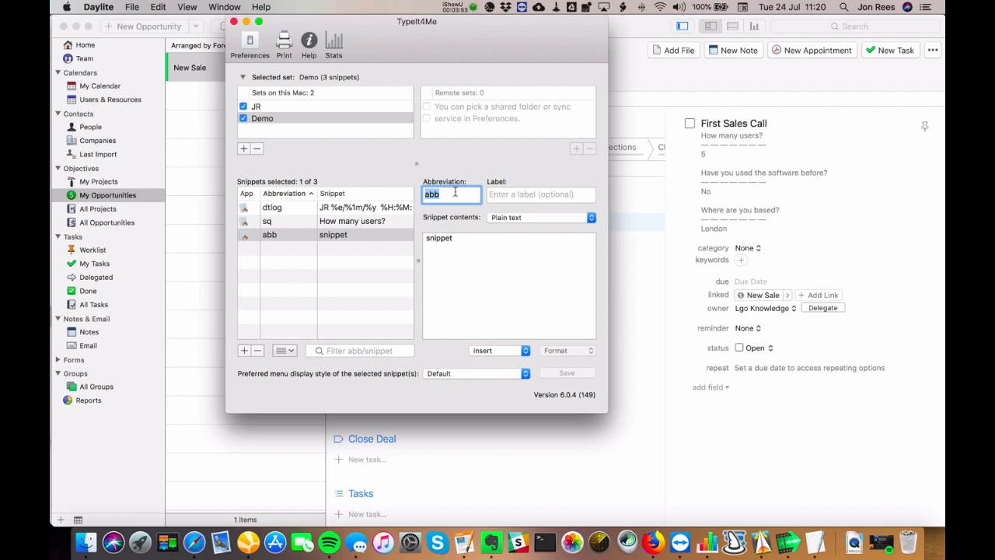
text(rtlog)
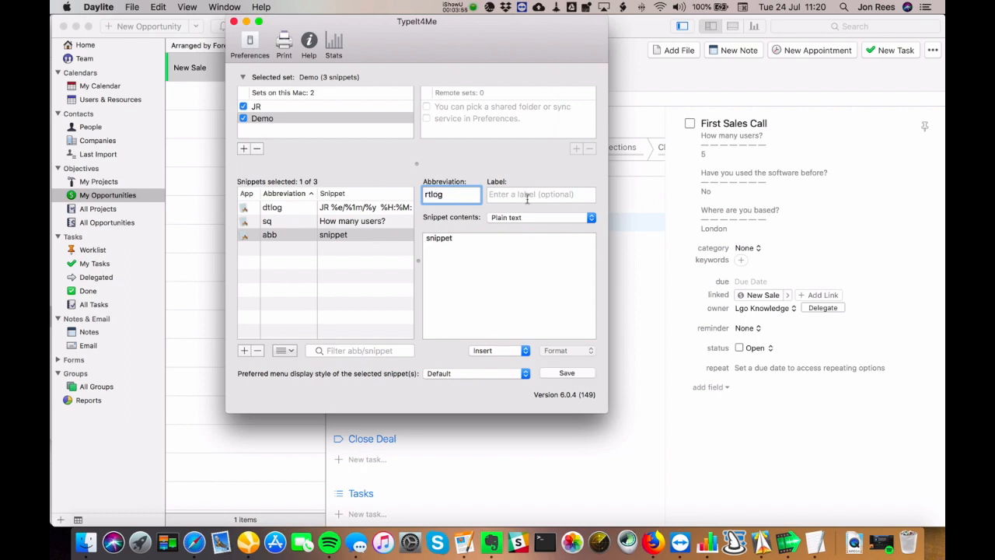
- Label the snippet 'Rich Text Log' and set its contents type to Rich text/pictures
click(527, 198)
text(Rich)
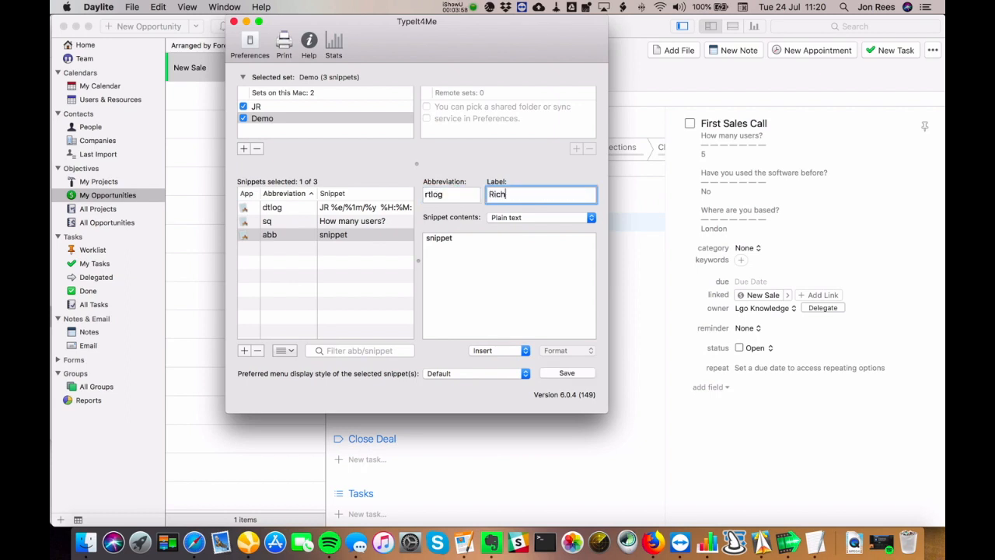
text( Text Log)
click(520, 220)
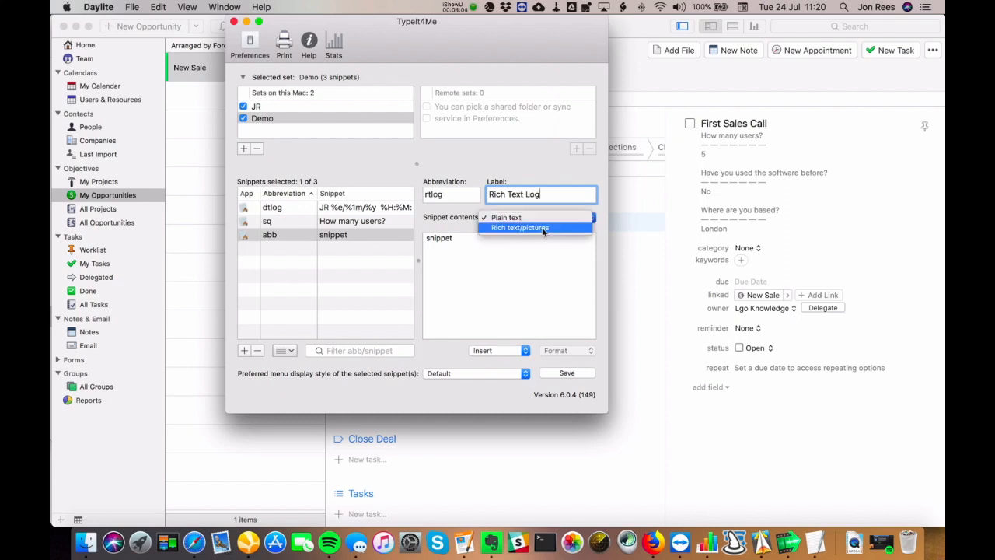
click(543, 228)
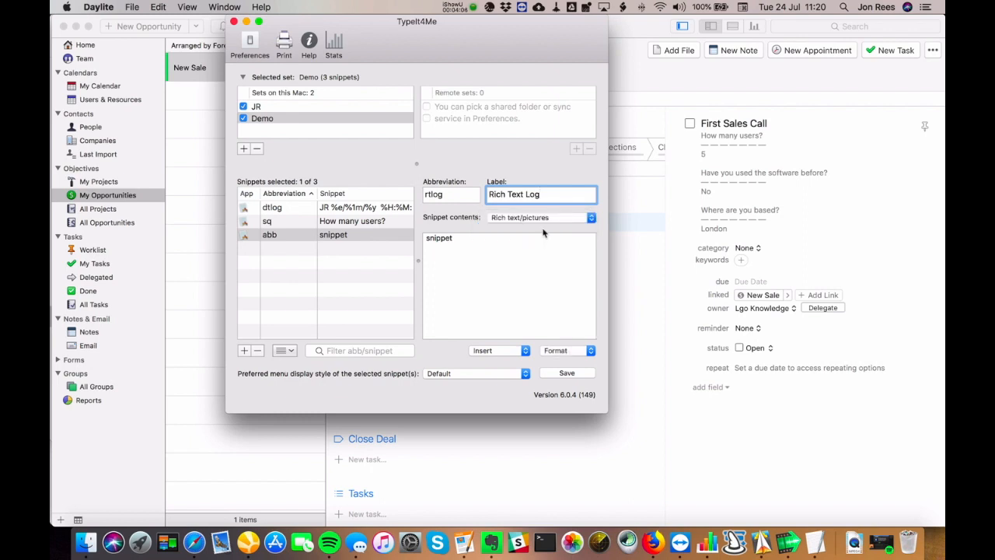
- Replace the placeholder contents with the short date (24/7/18 style) and hours:minutes time placeholders
click(438, 237)
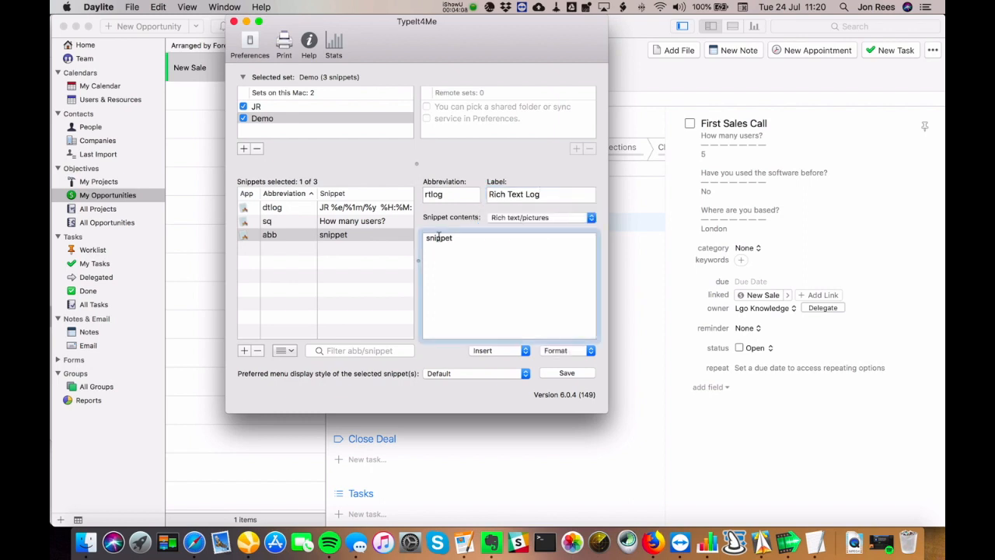
double_click(439, 237)
key(BackSpace)
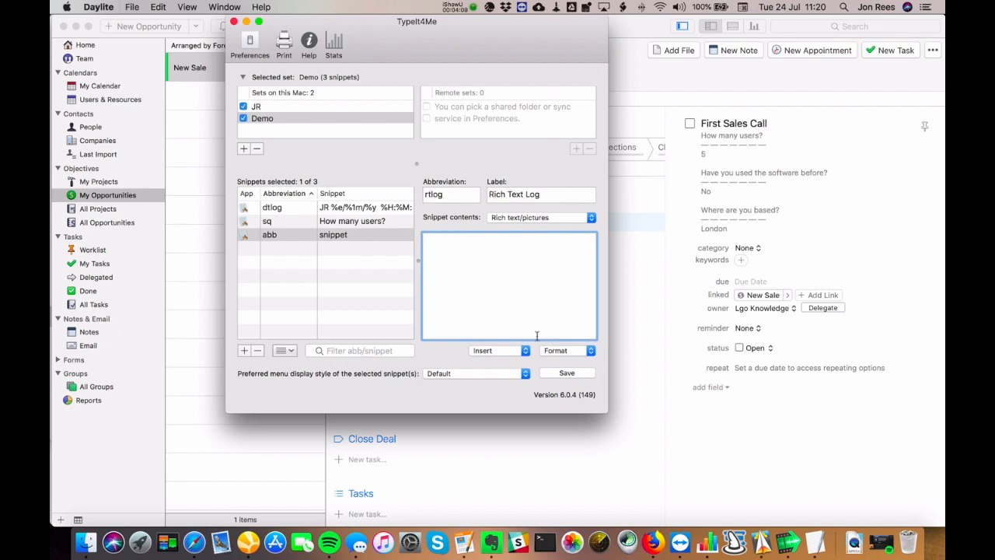
click(503, 353)
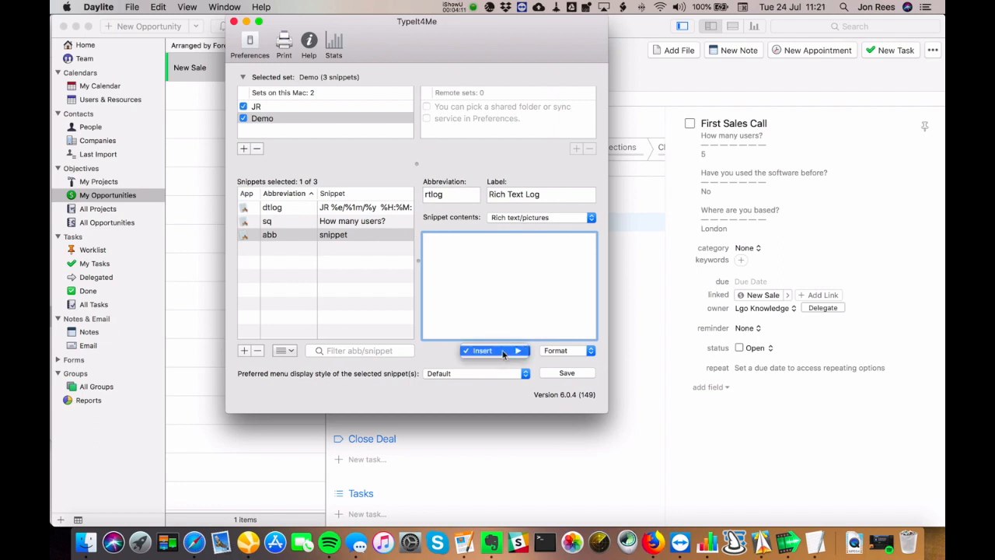
mouse_move(519, 354)
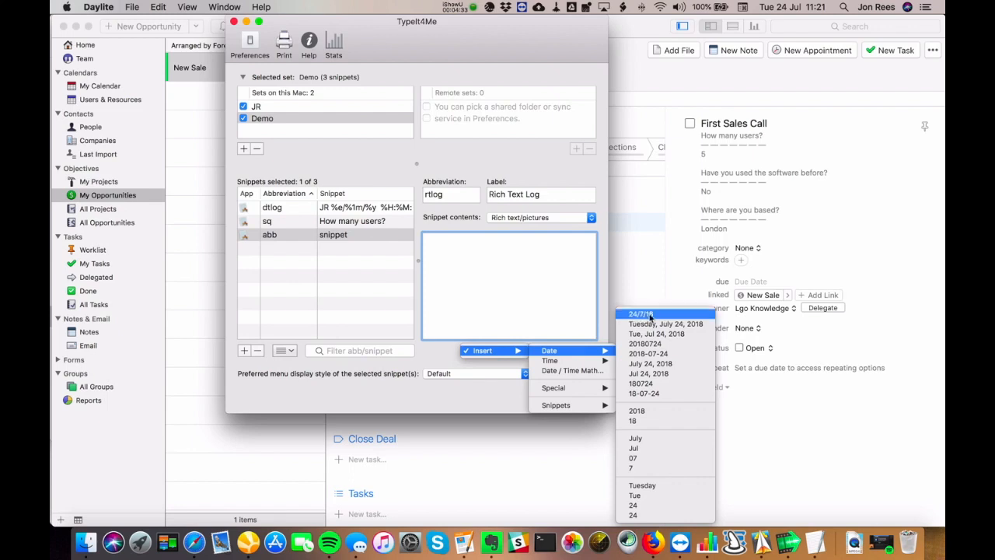
click(651, 315)
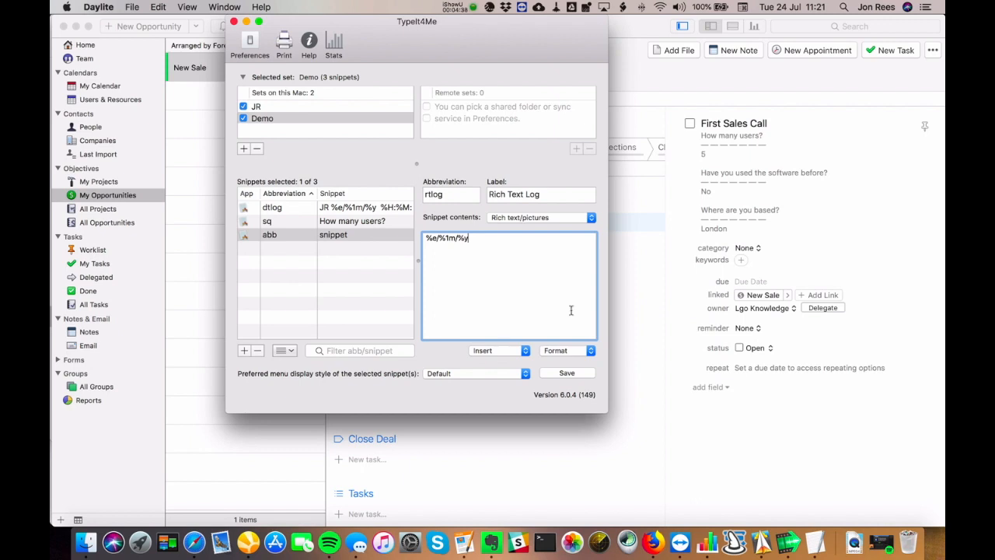
click(511, 351)
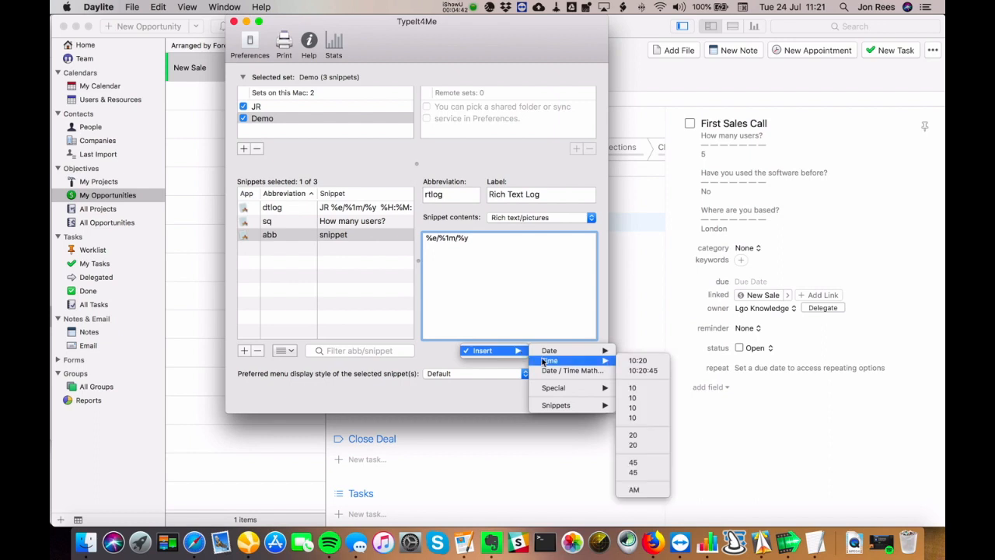
click(649, 363)
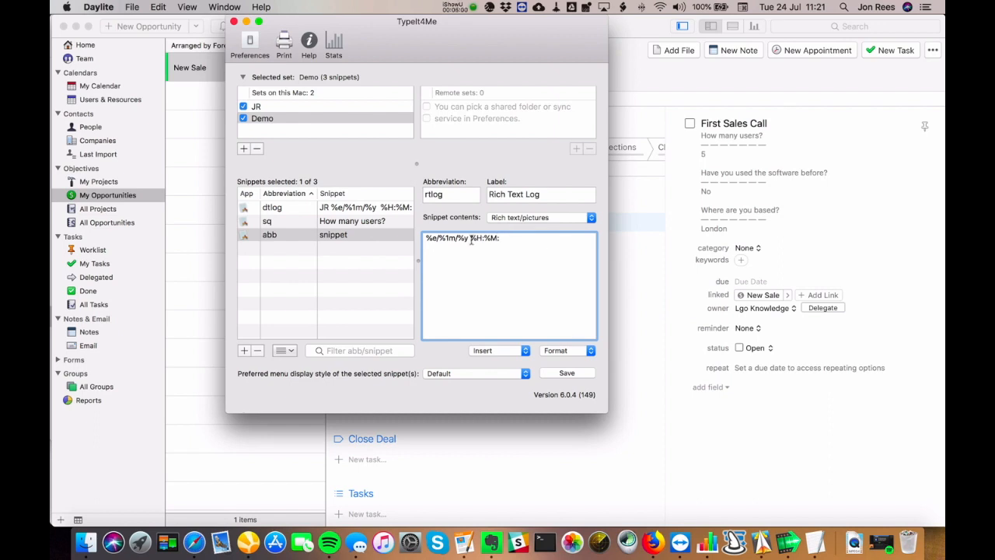
- Make all of the snippet contents bold
key(super+a)
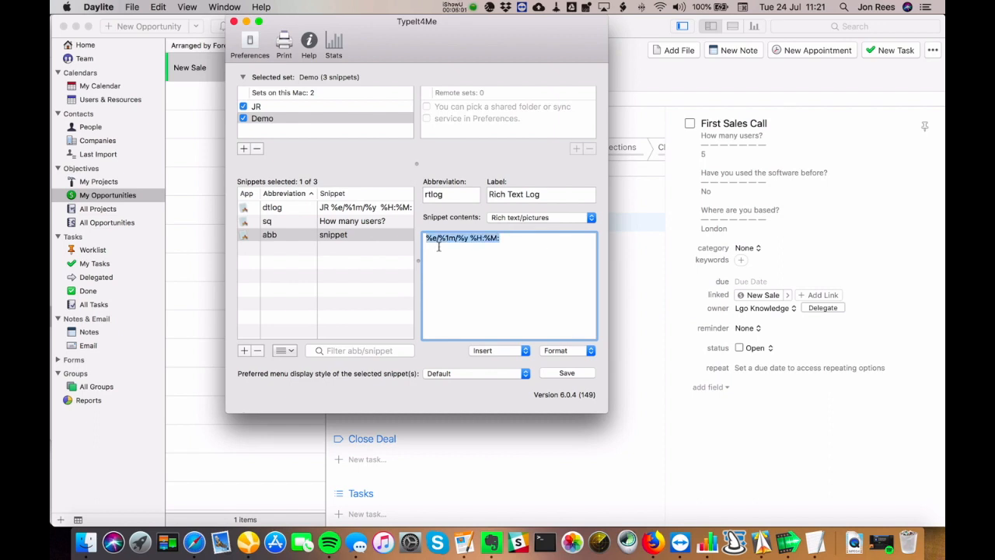
click(590, 350)
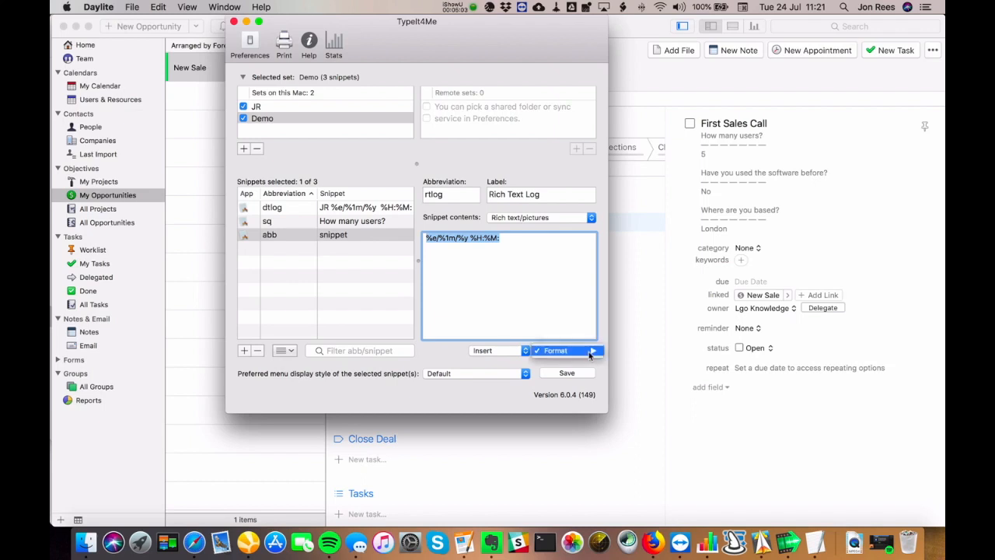
mouse_move(590, 352)
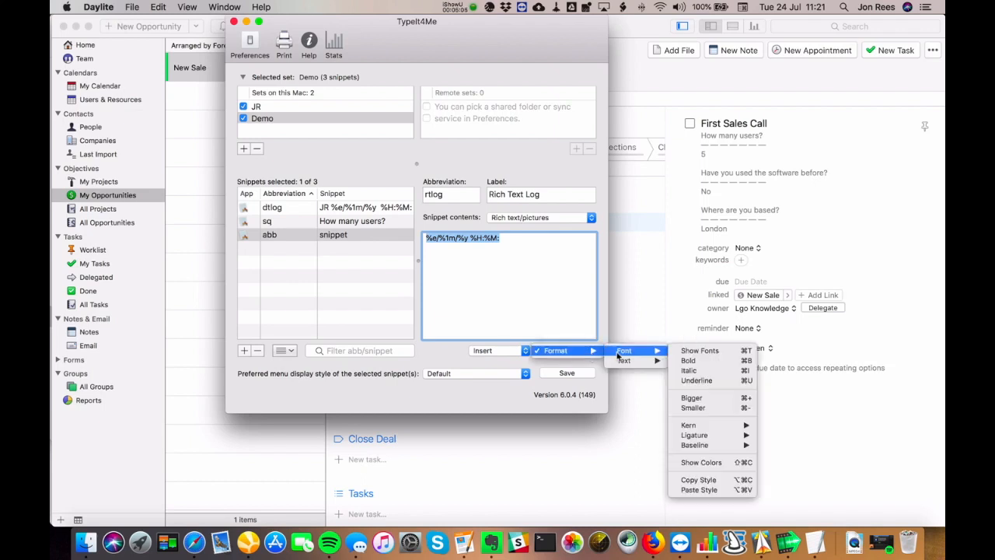
click(694, 362)
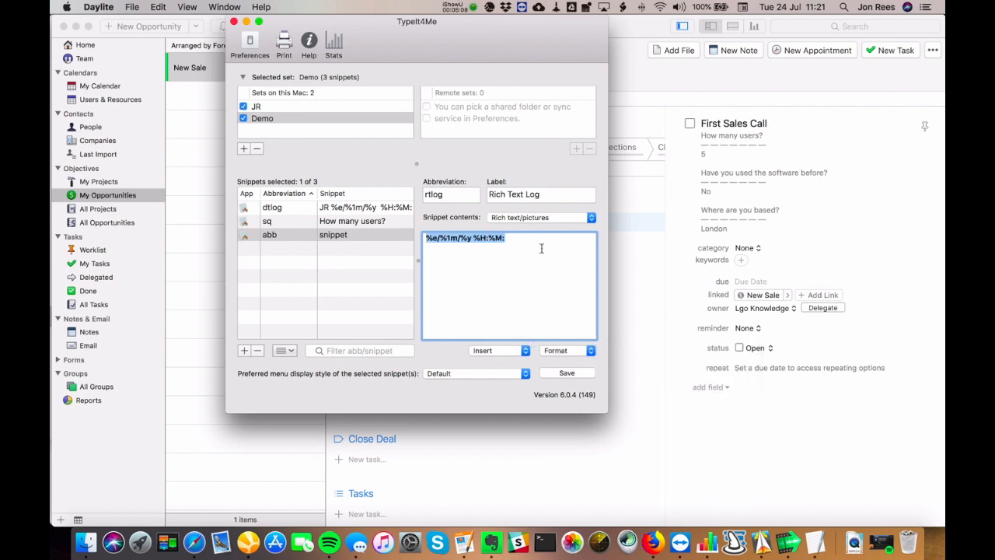
- Increase the font size of the snippet contents
click(584, 353)
mouse_move(613, 356)
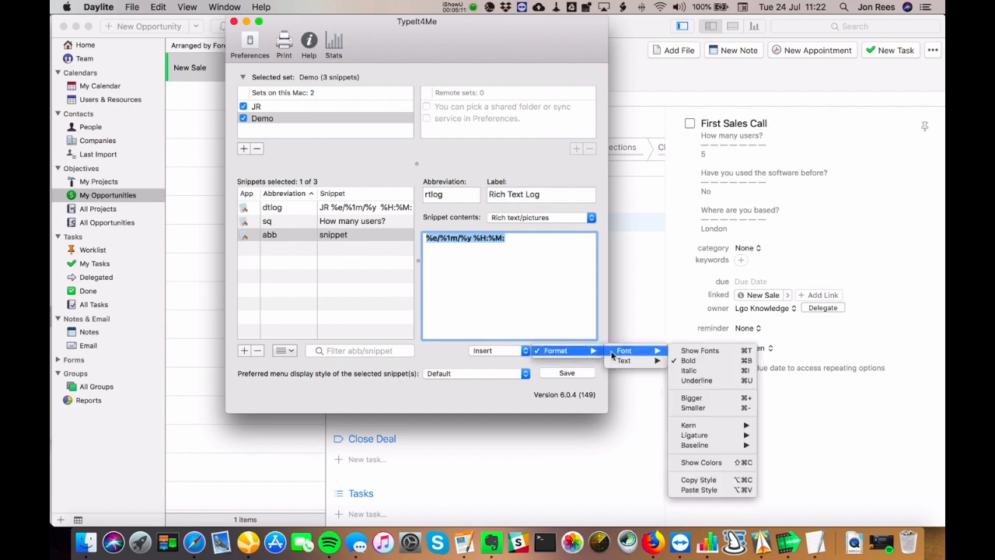
click(705, 398)
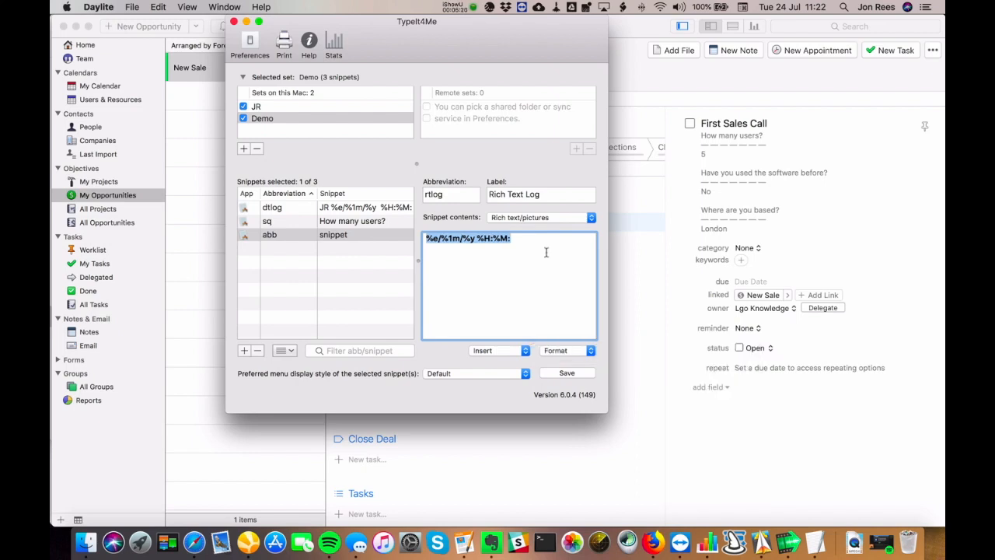
click(593, 356)
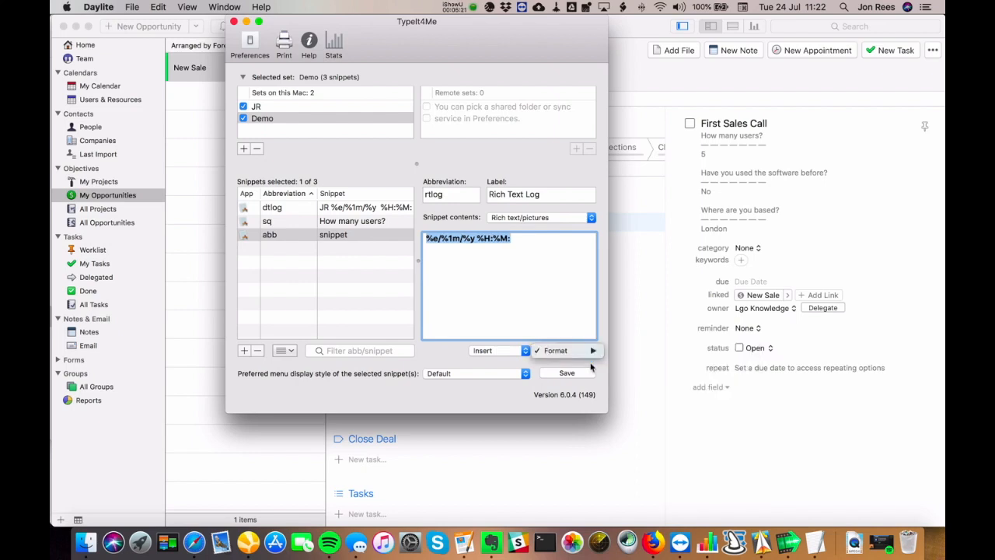
mouse_move(595, 350)
mouse_move(628, 351)
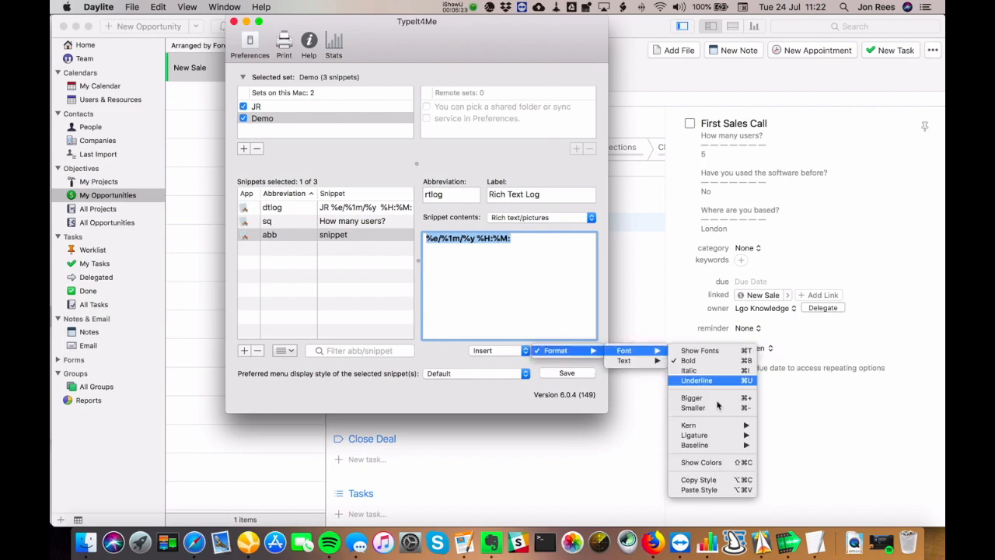
click(716, 402)
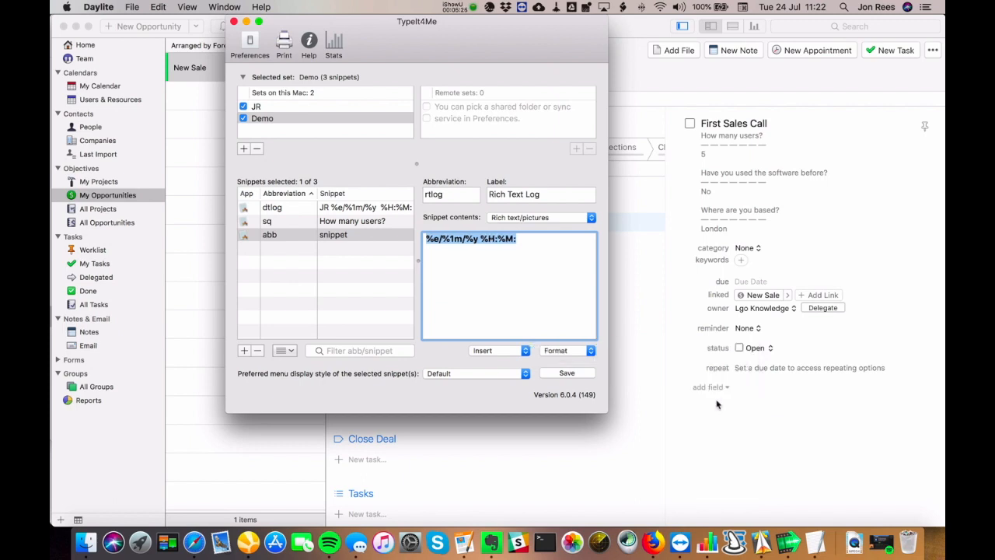
key(super+minus)
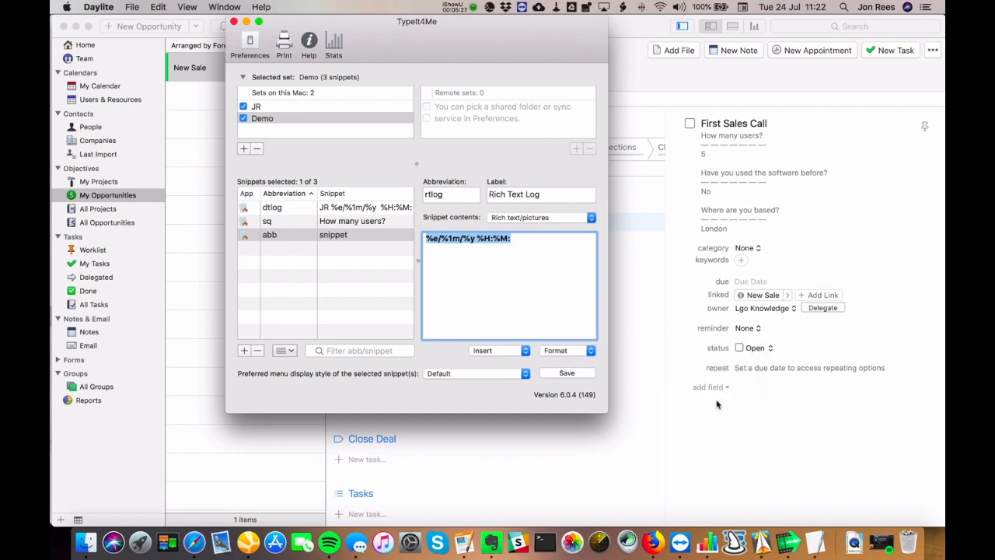
key(super+plus)
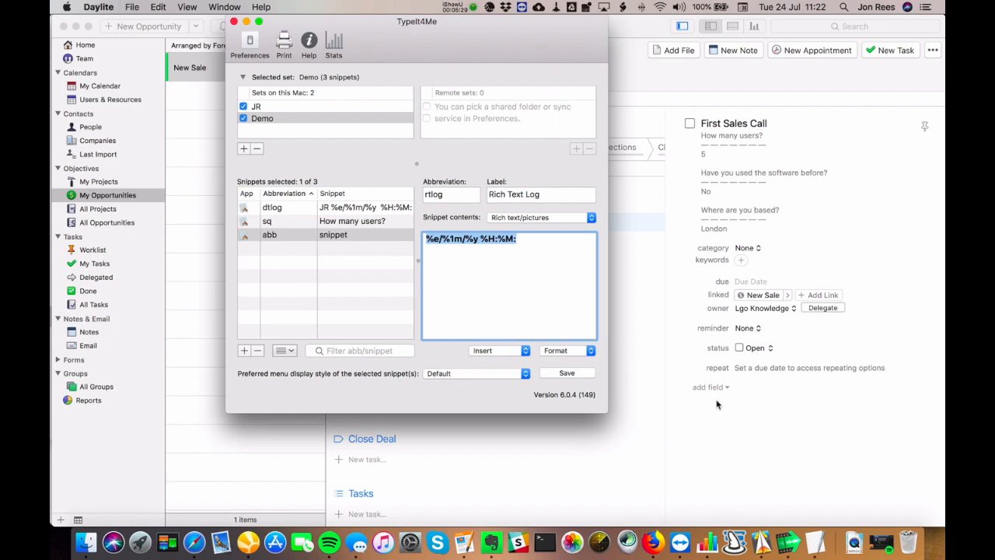
click(558, 316)
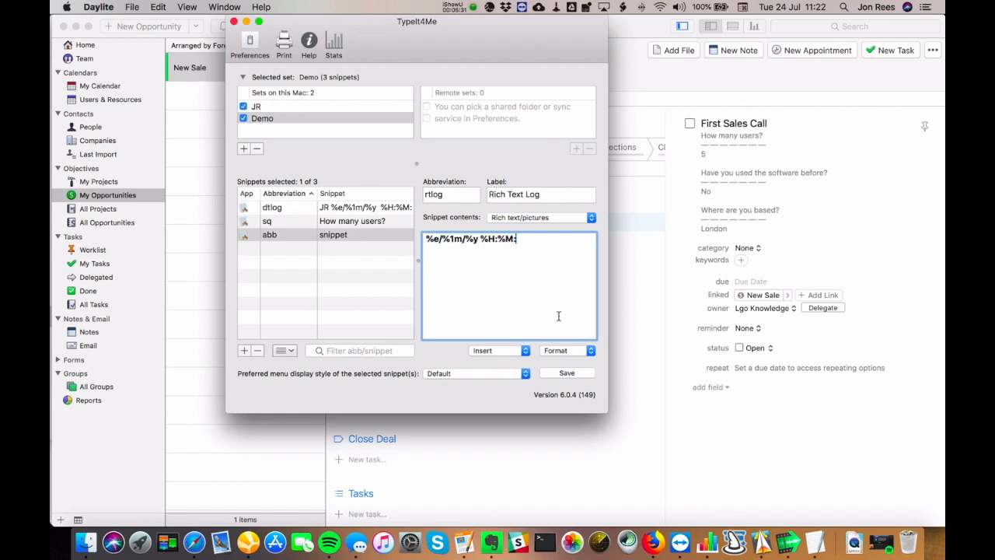
click(561, 353)
mouse_move(561, 353)
mouse_move(619, 354)
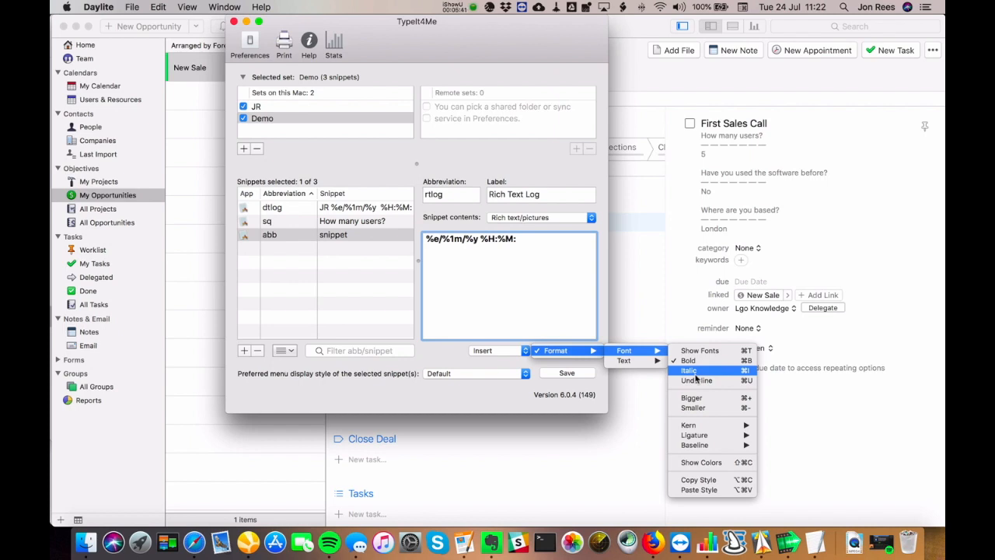
mouse_move(653, 362)
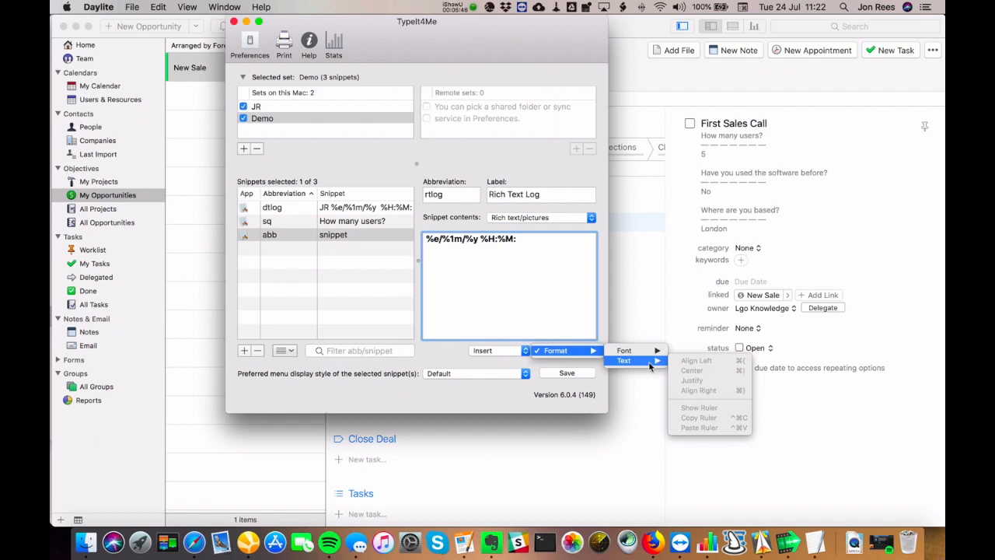
click(521, 293)
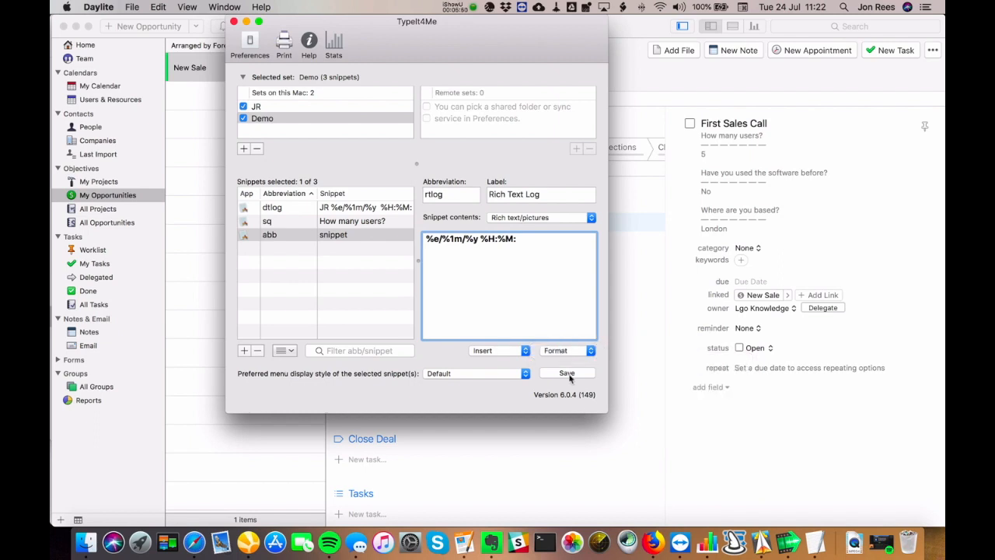
- Save the rtlog snippet and return to the New Sale opportunity
click(567, 374)
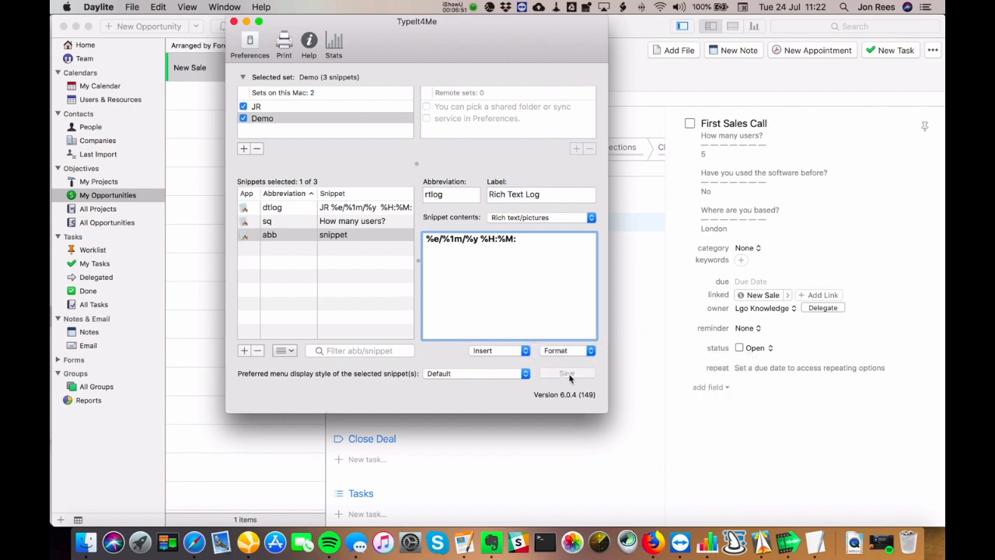
click(629, 56)
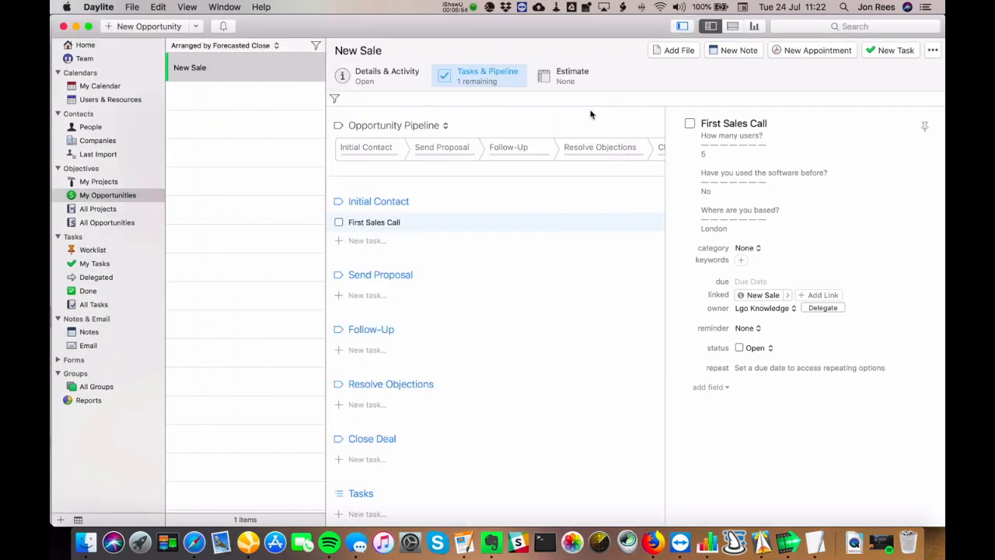
- Create a new note on the opportunity titled 'Sales Note'
click(720, 52)
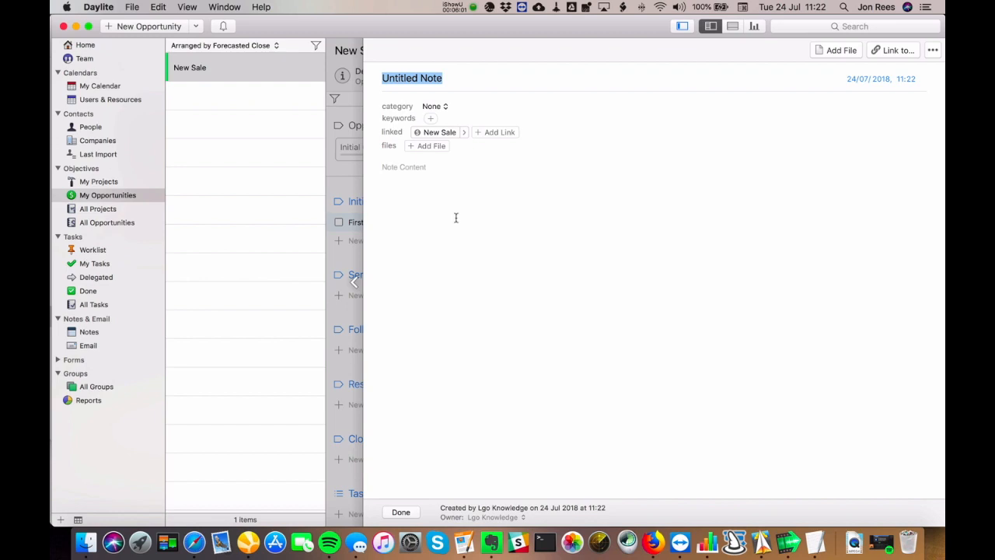
text(N)
key(BackSpace)
text(Sales Note)
- Expand the rtlog snippet in the note content and begin typing the log entry
click(454, 211)
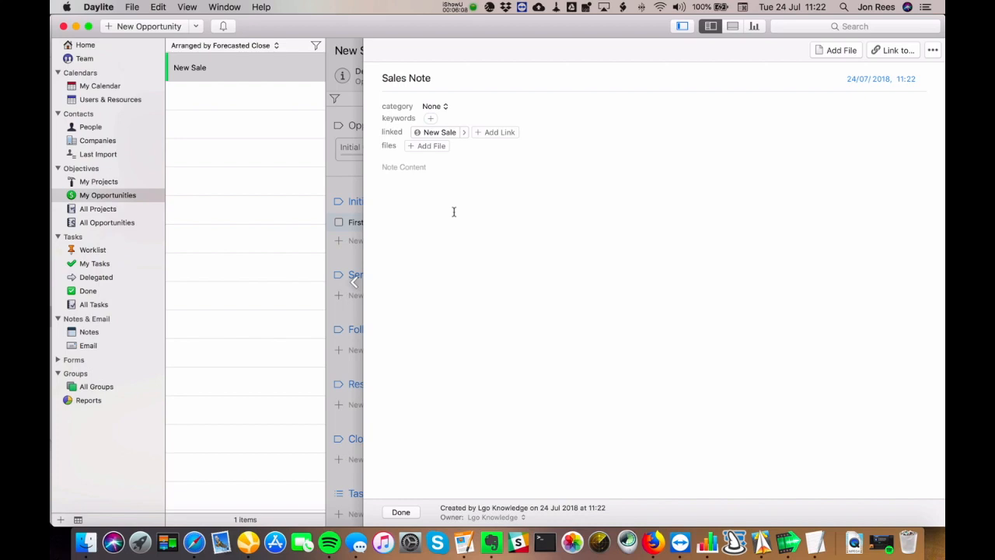
text(rtlog)
key(Return)
text(S)
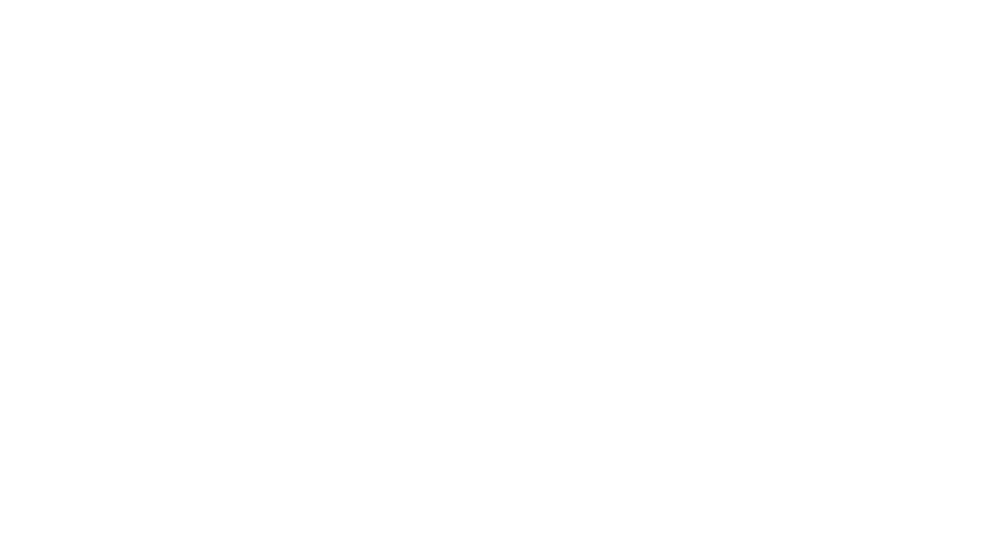